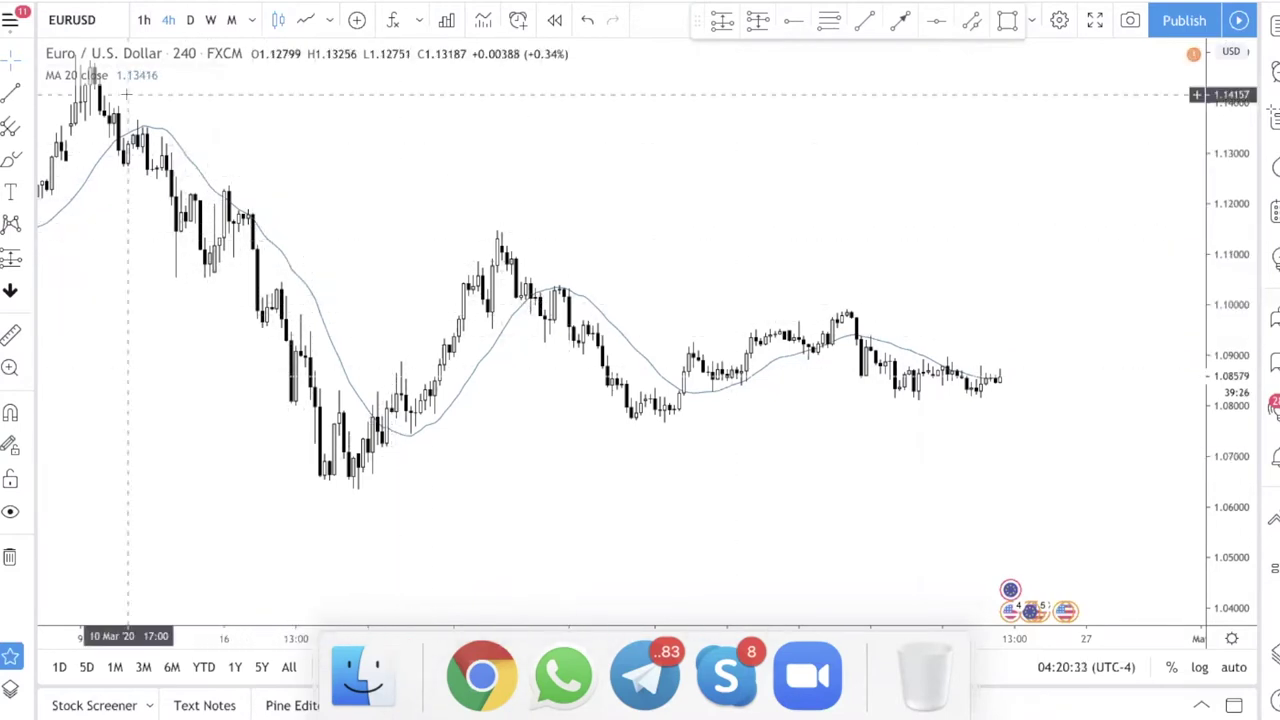
# Step: Open the settings dialog of the MA 20 indicator from its chart legend
pyautogui.click(157, 75)
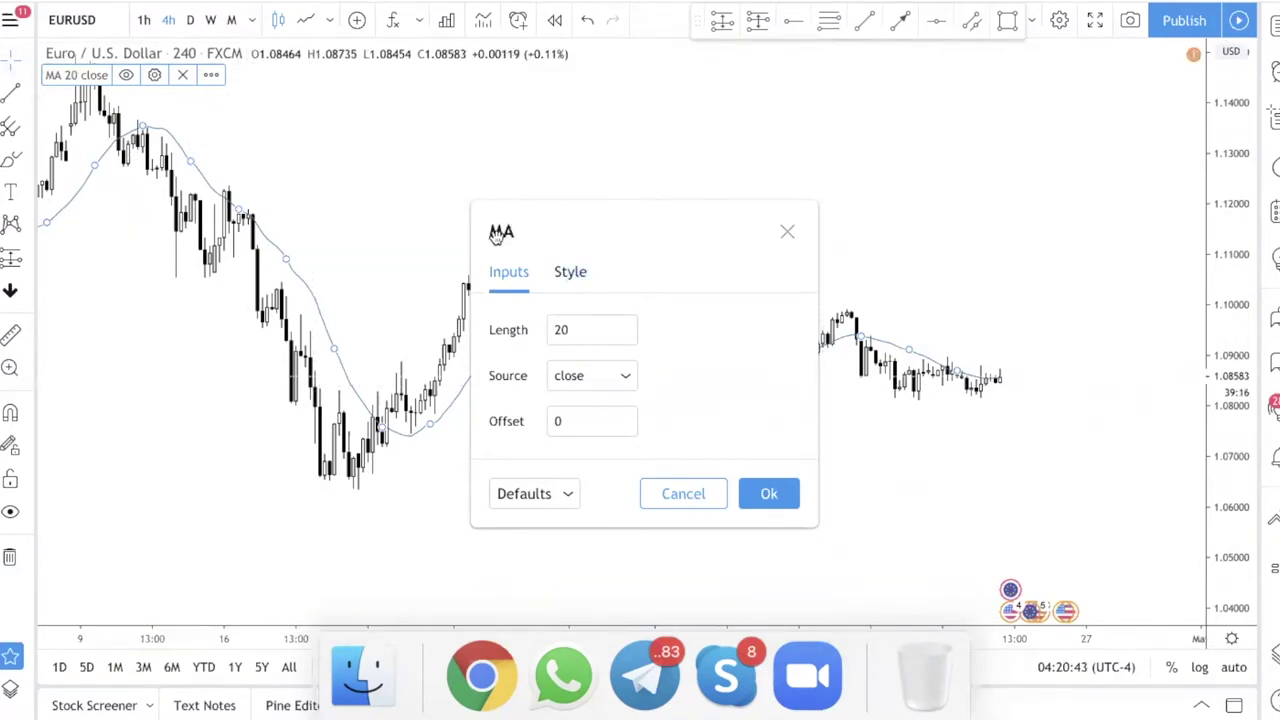
# Step: Confirm the MA Length stays at 20, then show the Source dropdown options
pyautogui.click(567, 328)
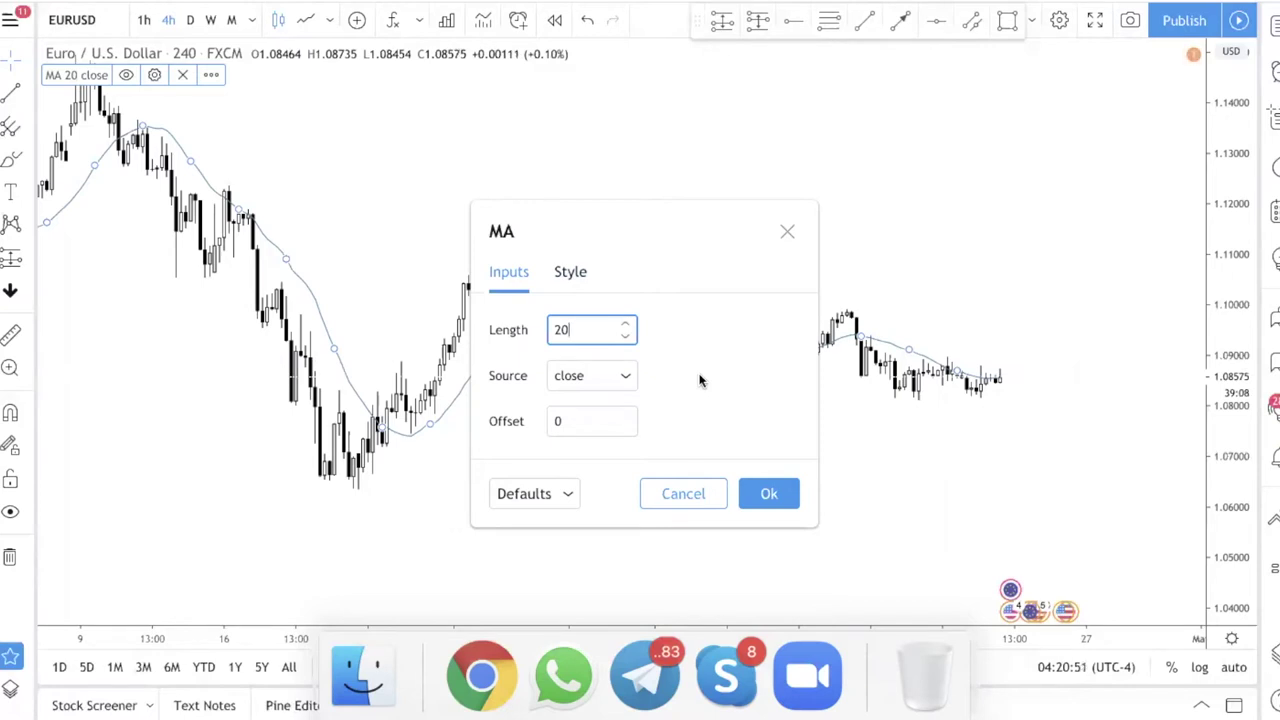
pyautogui.click(512, 333)
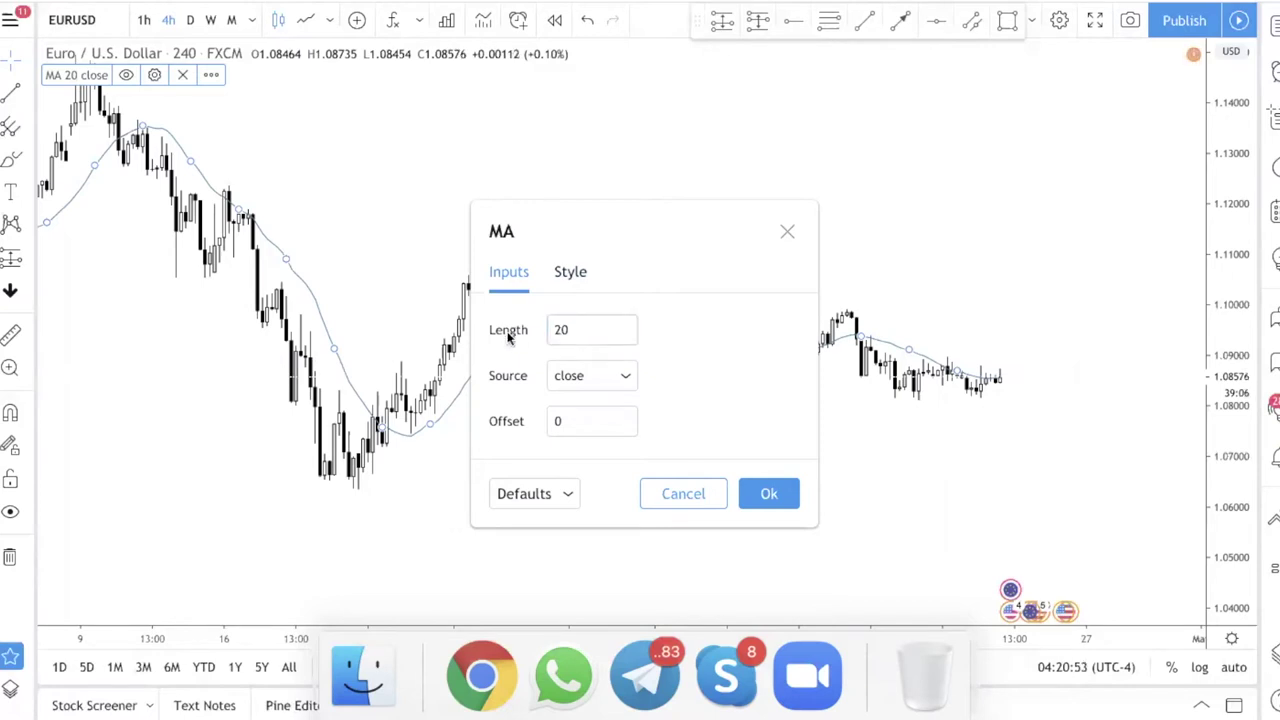
pyautogui.click(560, 327)
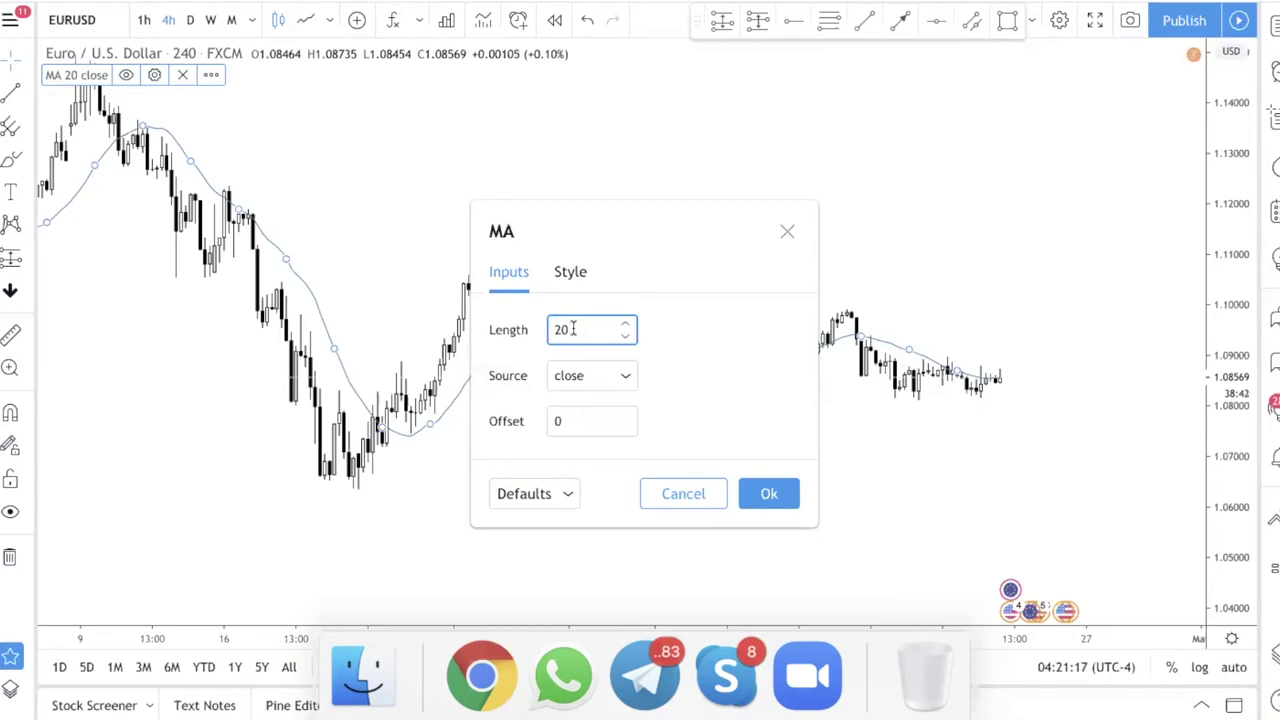
pyautogui.doubleClick(569, 331)
pyautogui.click(684, 305)
pyautogui.click(573, 322)
pyautogui.doubleClick(573, 326)
pyautogui.click(573, 326)
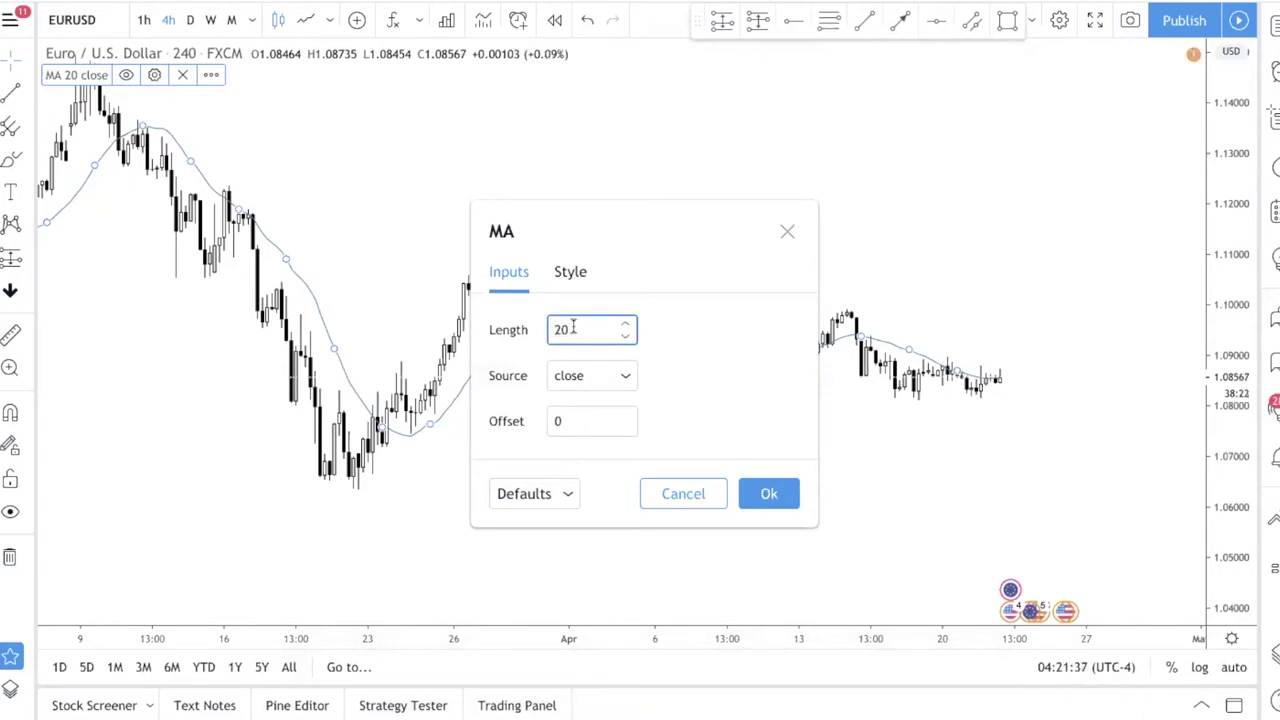
pyautogui.click(607, 376)
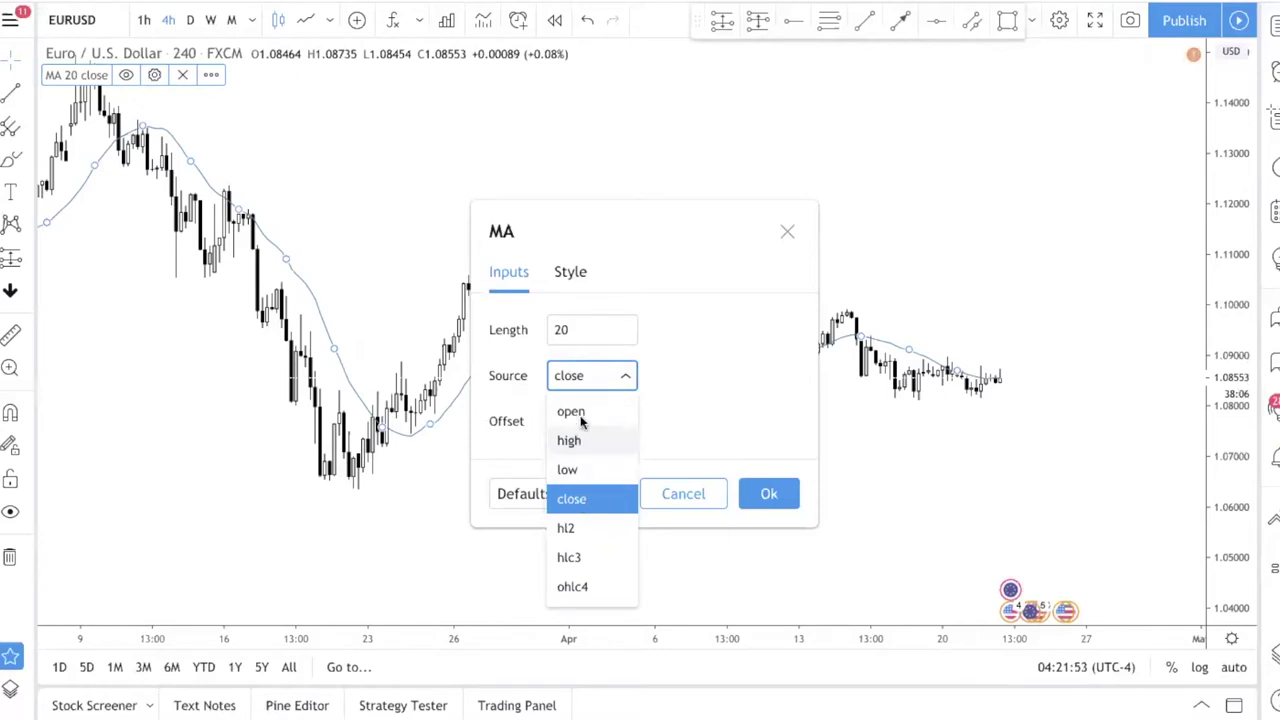
# Step: Keep Source as close and Offset at 0, then confirm the MA settings with Ok
pyautogui.click(594, 506)
pyautogui.click(574, 423)
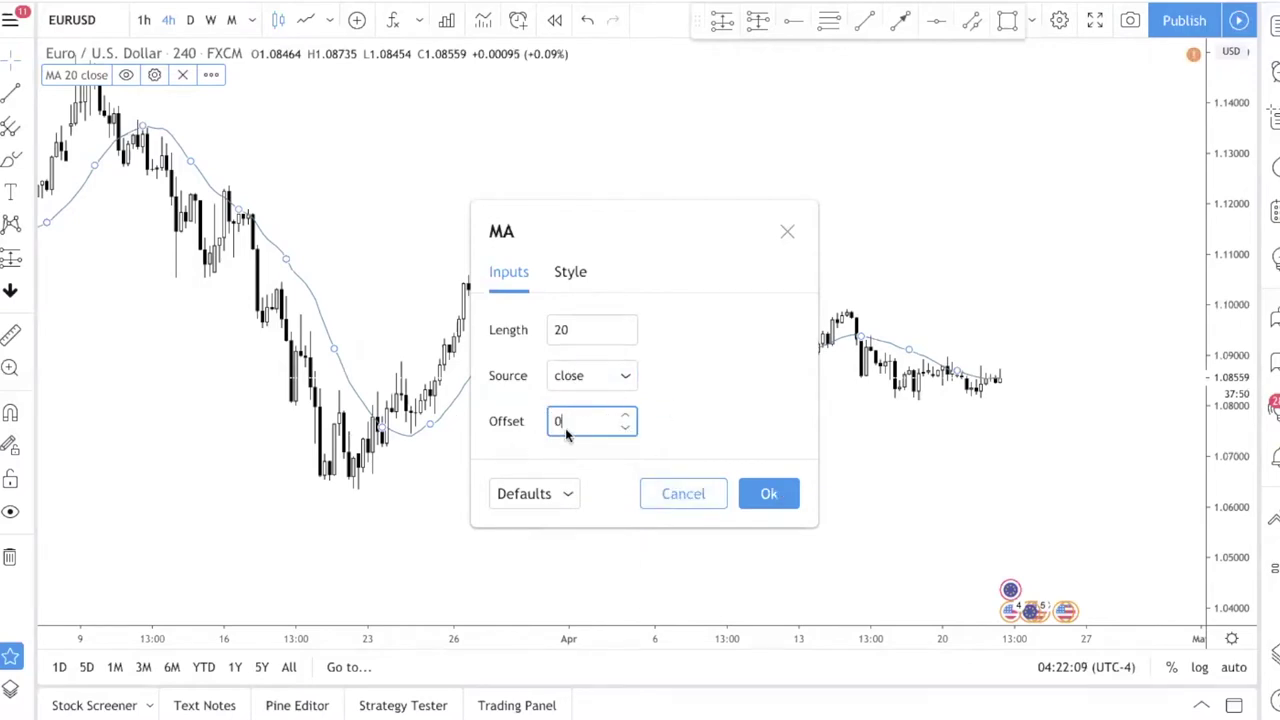
pyautogui.click(768, 493)
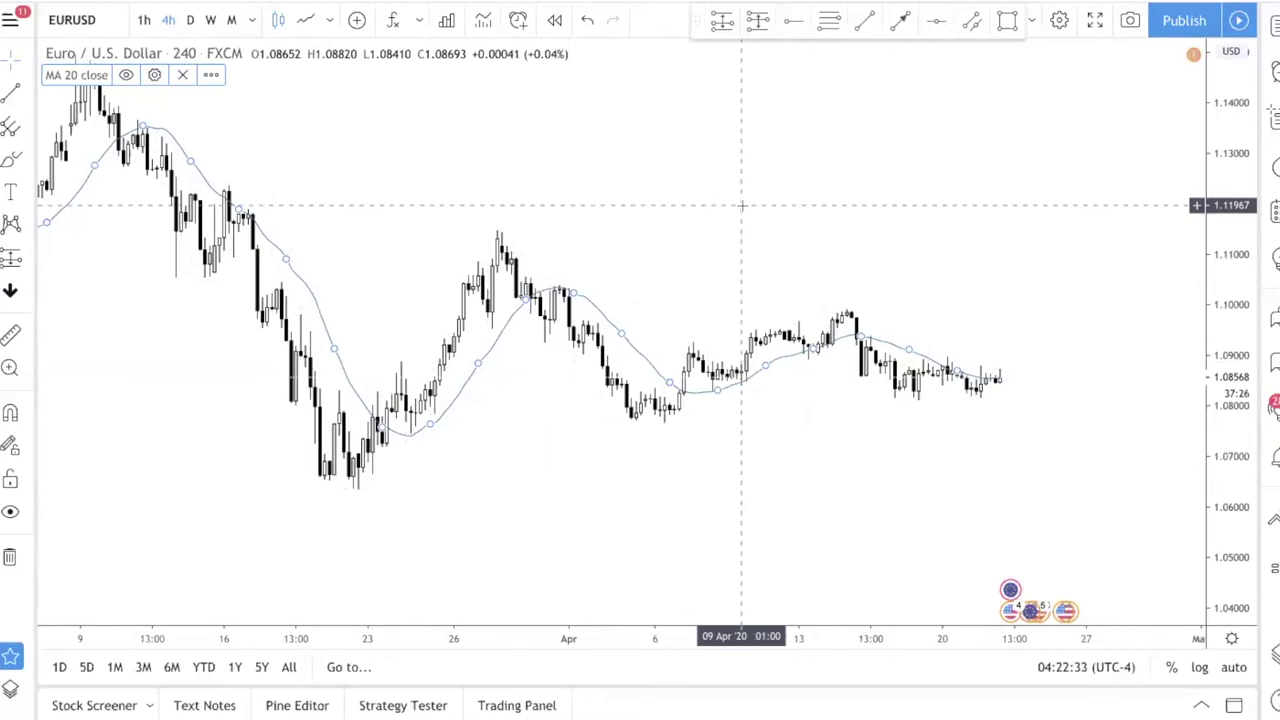
# Step: Place a text note reading '1. Market condition' above the price action
pyautogui.click(10, 193)
pyautogui.click(506, 157)
pyautogui.press('BackSpace')
pyautogui.write('1. Market condition')
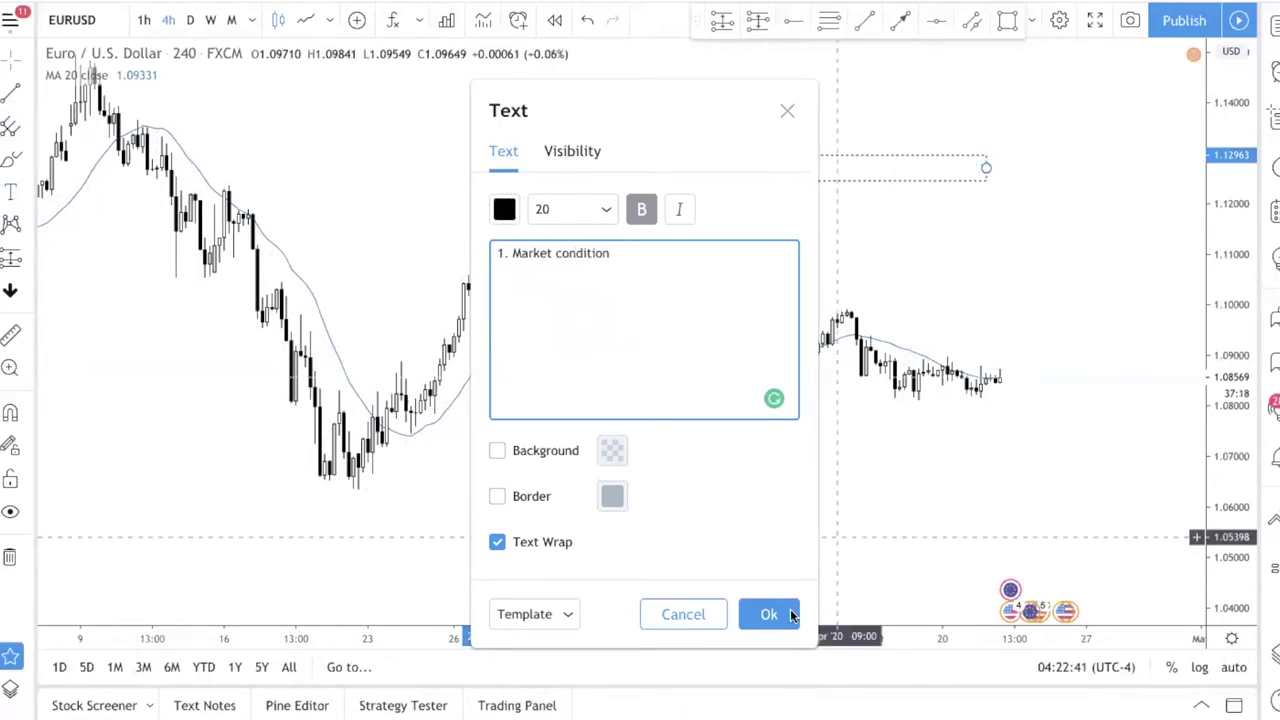
pyautogui.click(768, 614)
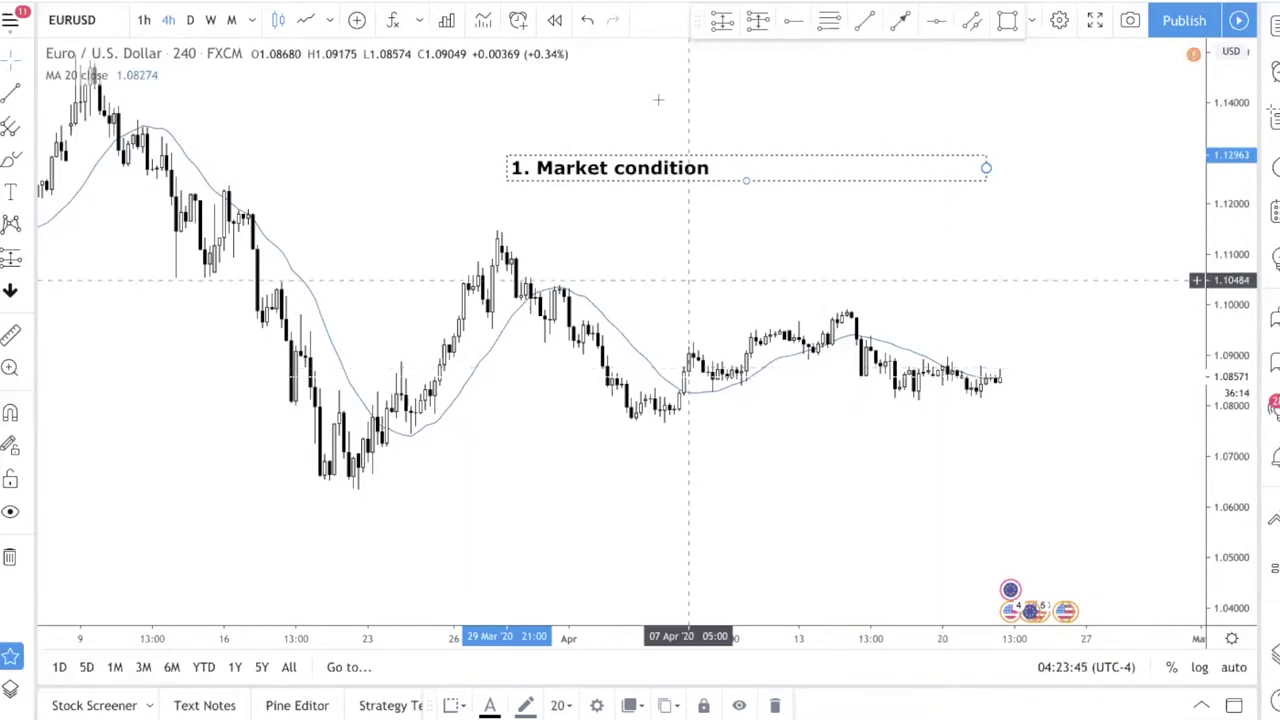
# Step: Add the line '2. Acts a dynamic support and resistance' below '1. Market condition' in the note
pyautogui.doubleClick(731, 174)
pyautogui.press('Return')
pyautogui.write('2. ')
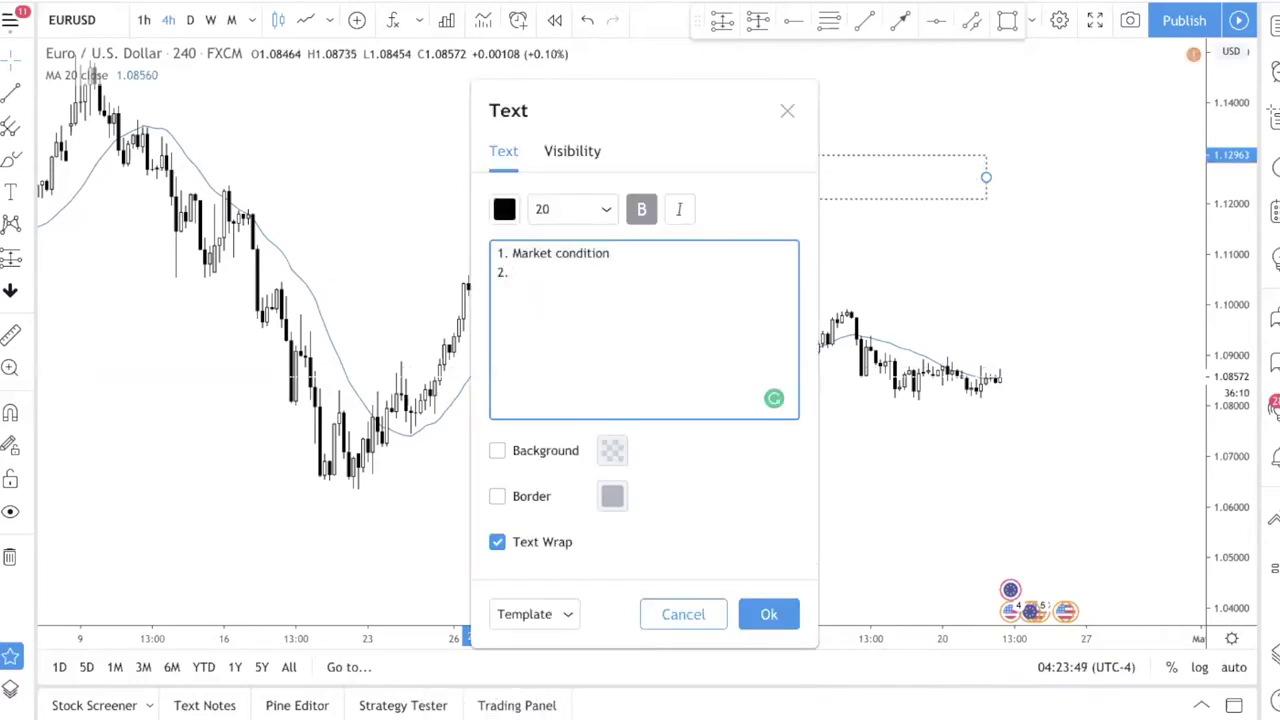
pyautogui.write('Acts a dynamic sup')
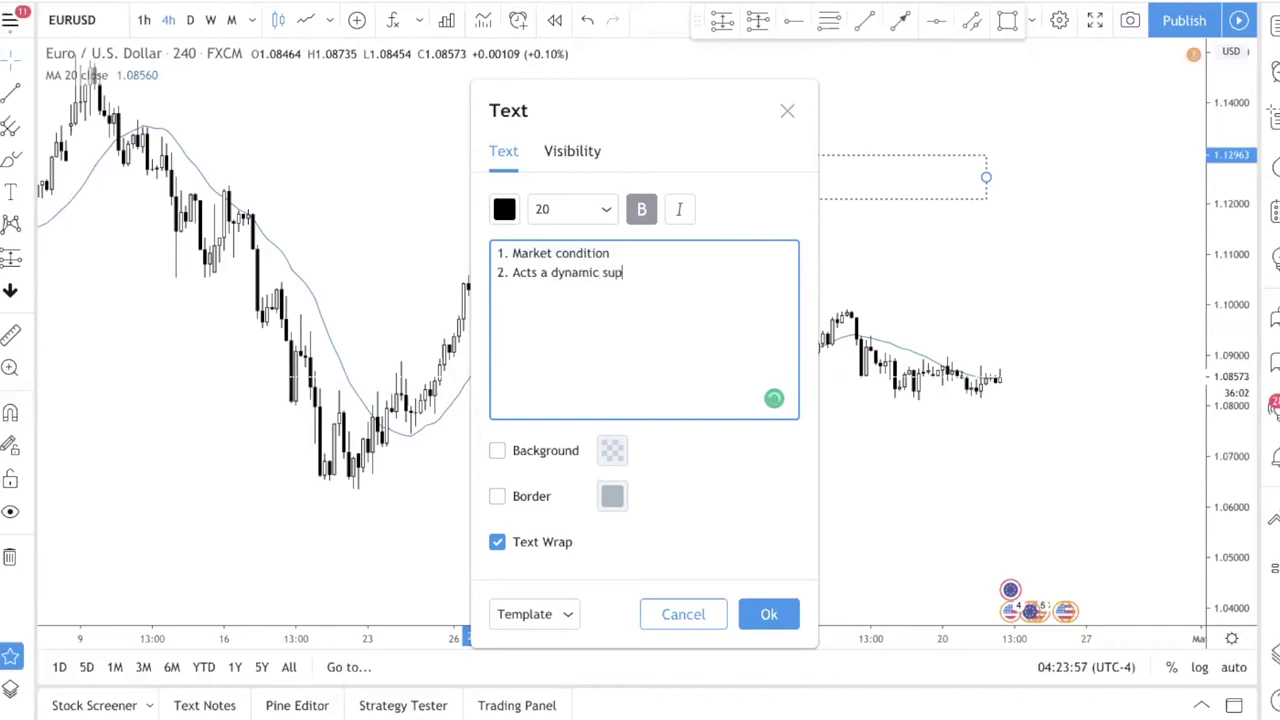
pyautogui.write('port and resistance')
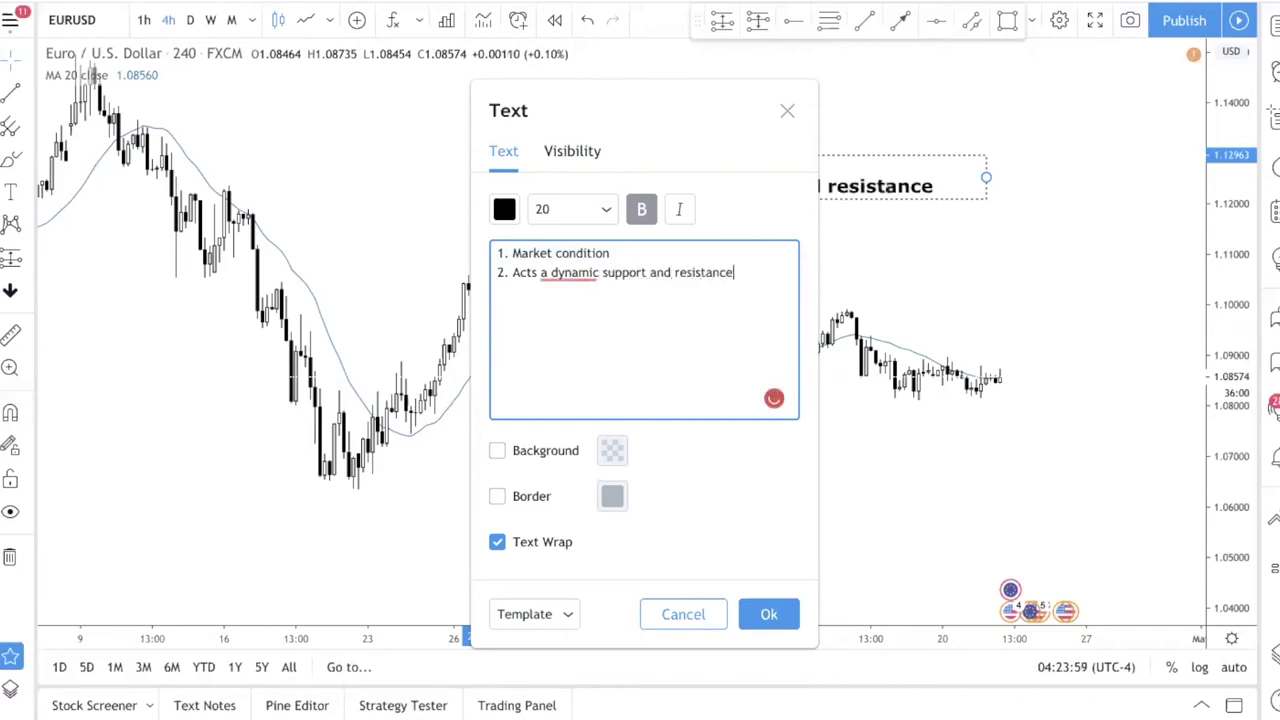
pyautogui.rightClick(570, 272)
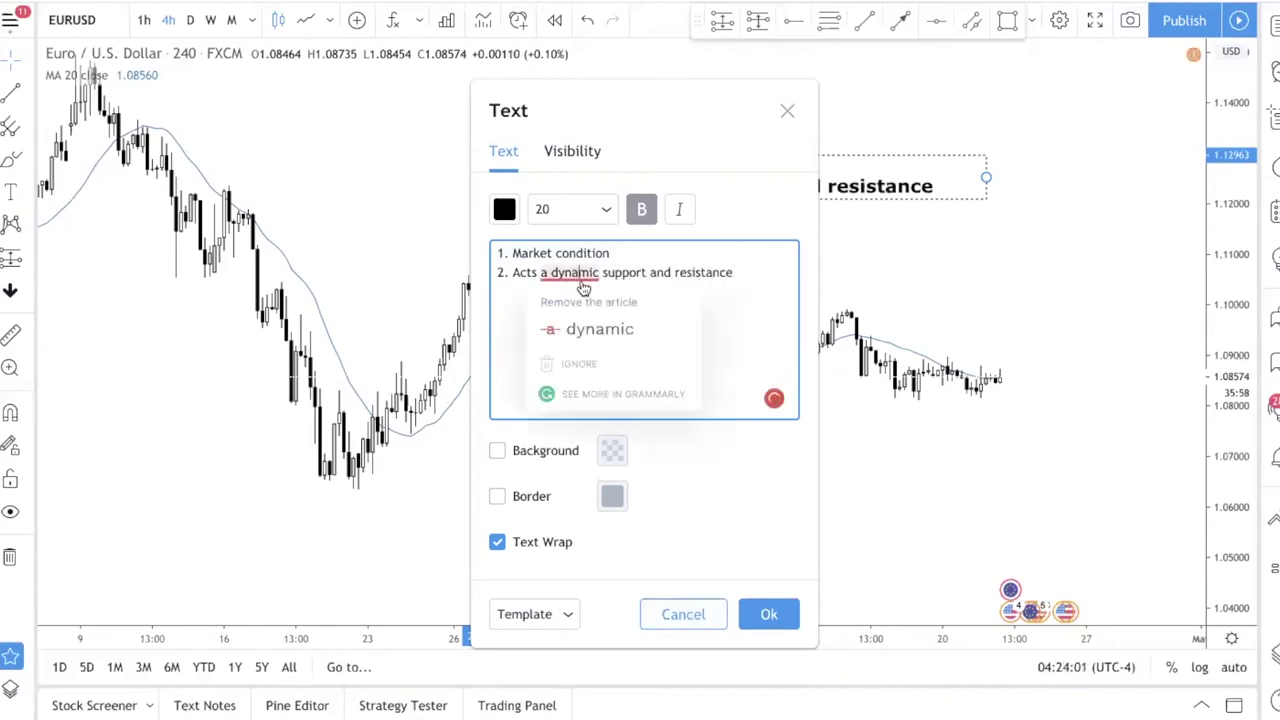
pyautogui.click(775, 615)
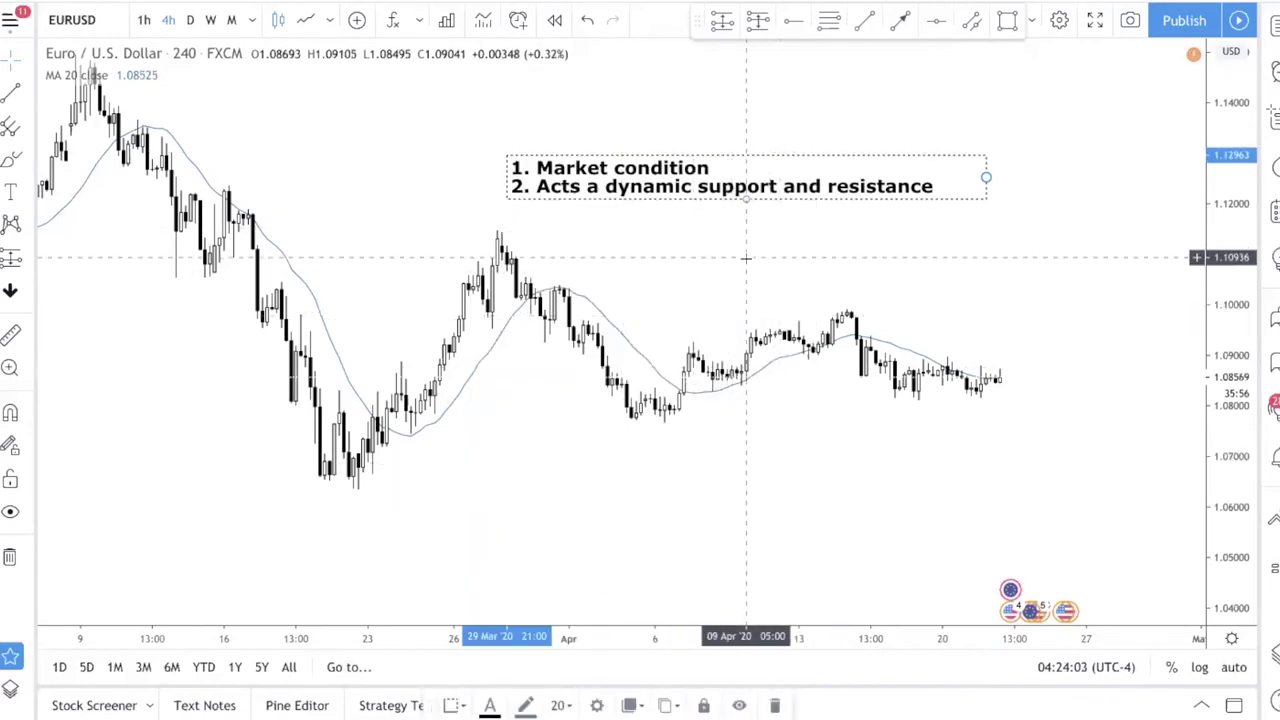
pyautogui.click(894, 414)
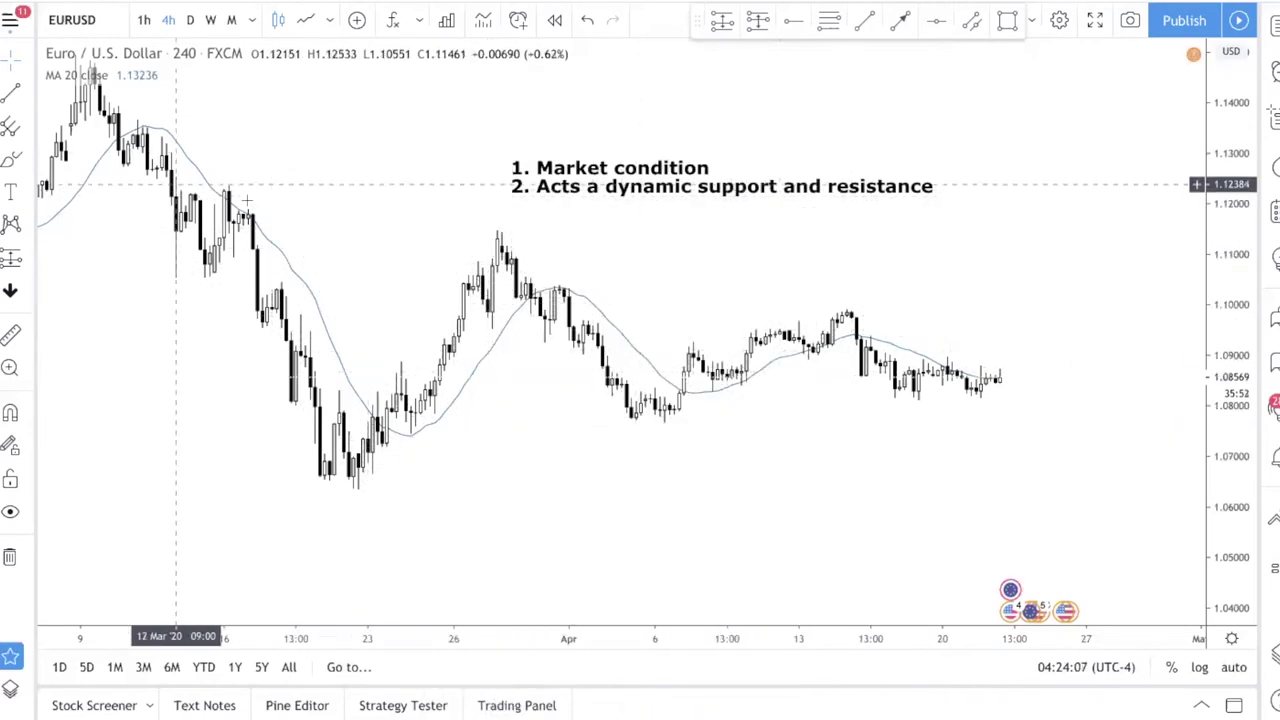
# Step: Draw rectangles over the MA touches in mid-March, early April, 8 April, 13 April and the latest candles
pyautogui.click(1007, 20)
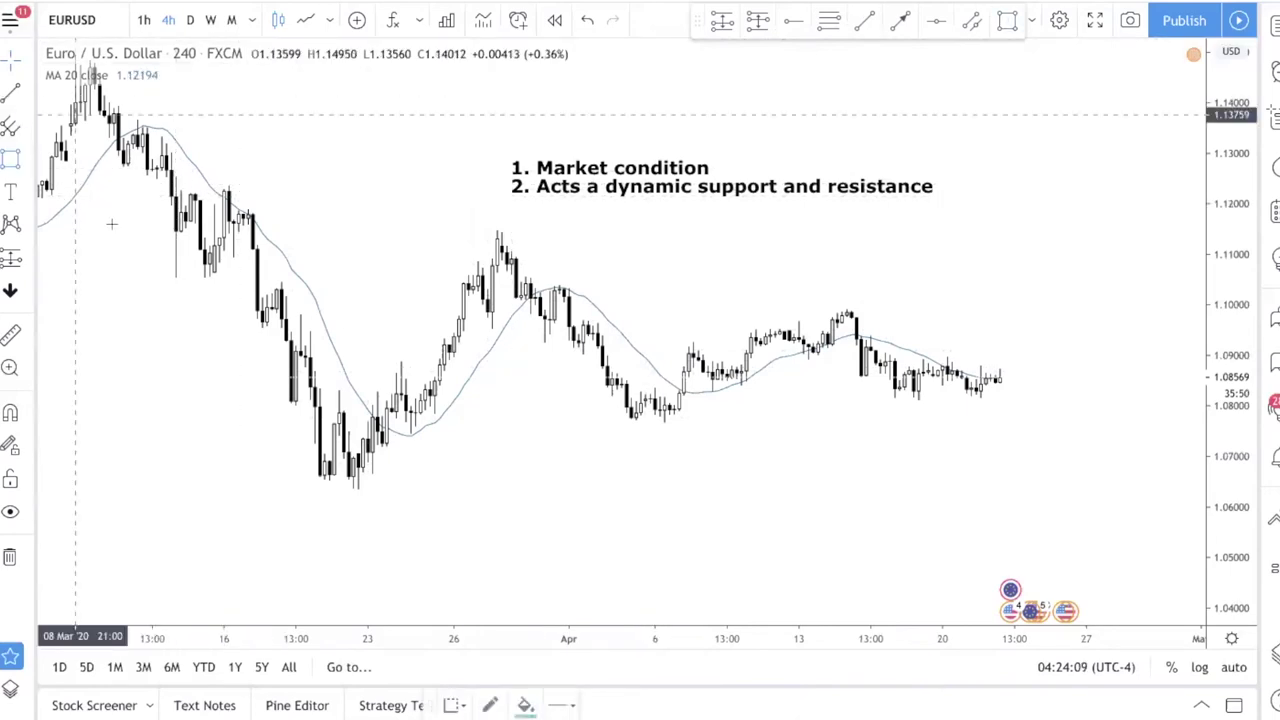
pyautogui.click(223, 187)
pyautogui.click(281, 232)
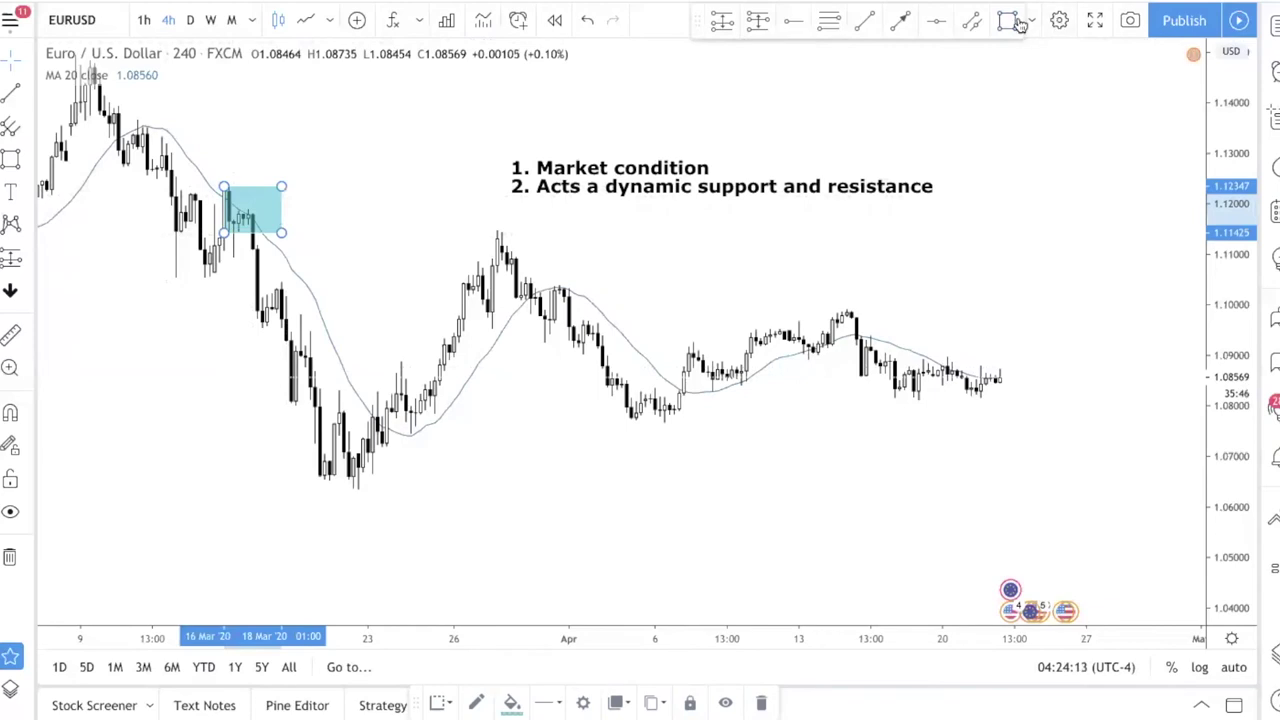
pyautogui.click(531, 280)
pyautogui.click(595, 295)
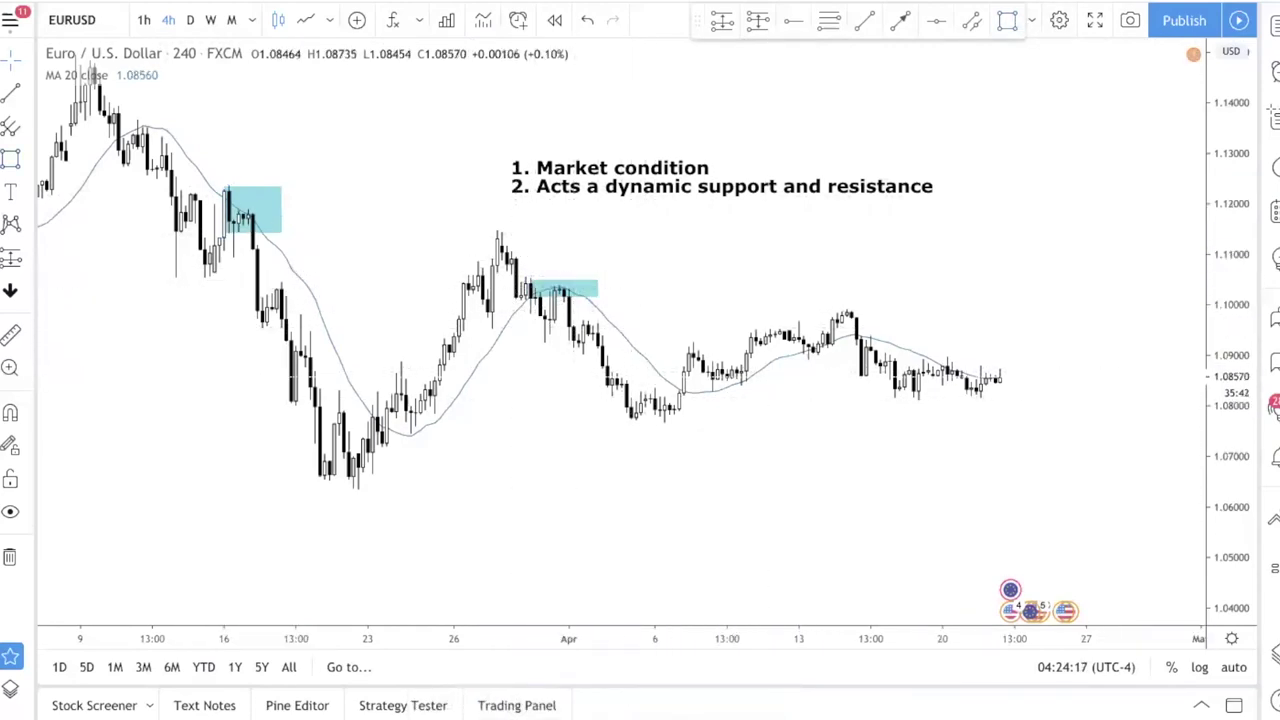
pyautogui.click(1010, 20)
pyautogui.click(942, 353)
pyautogui.click(1023, 378)
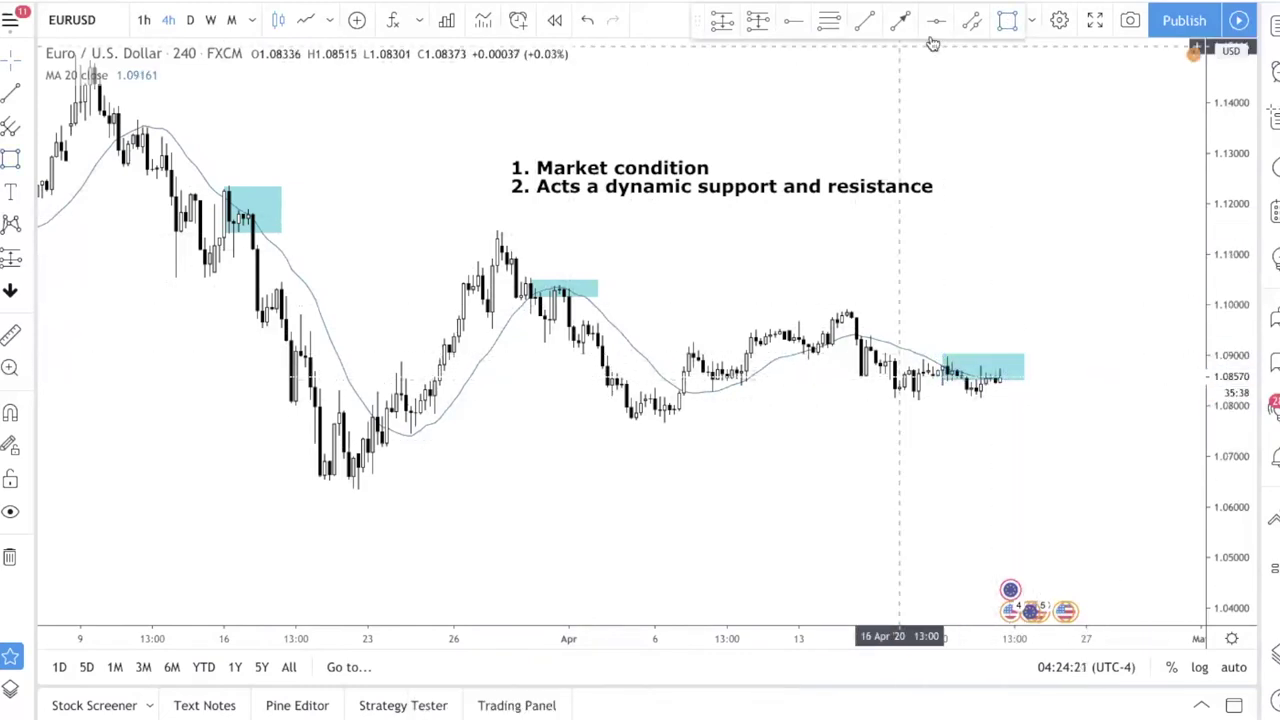
pyautogui.moveTo(798, 340); pyautogui.dragTo(832, 358)
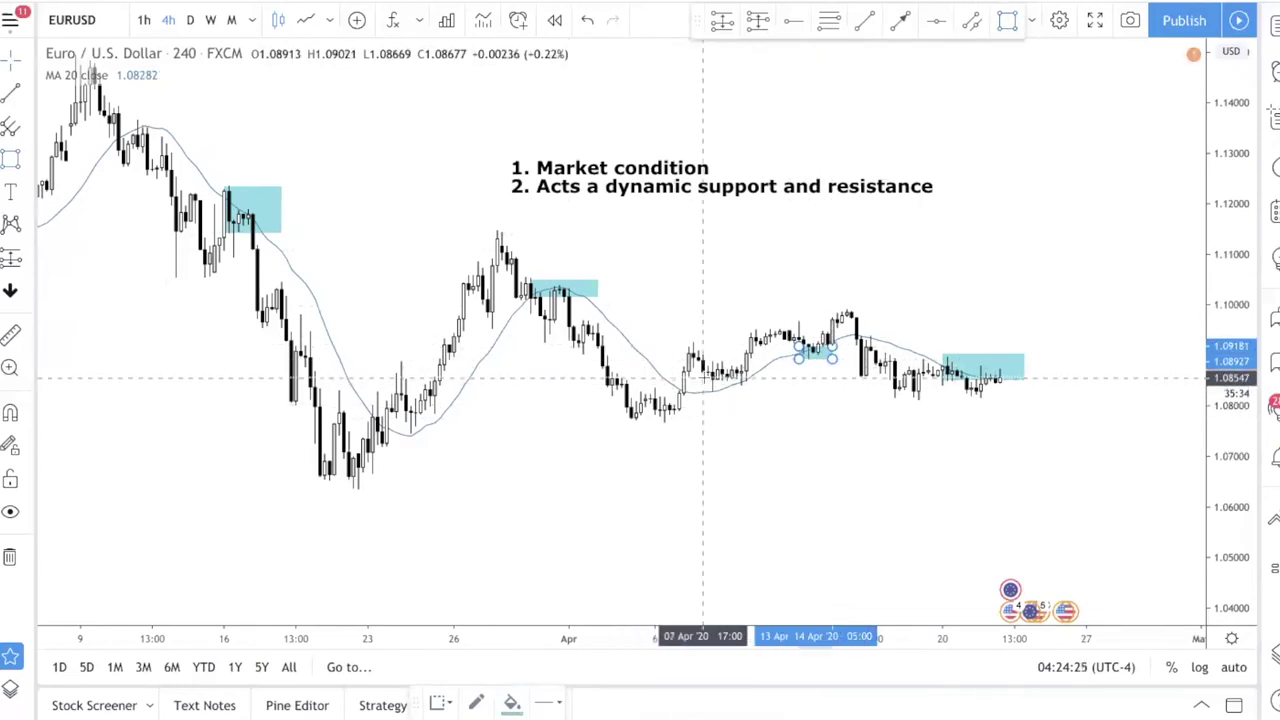
pyautogui.moveTo(703, 378); pyautogui.dragTo(757, 393)
pyautogui.click(767, 428)
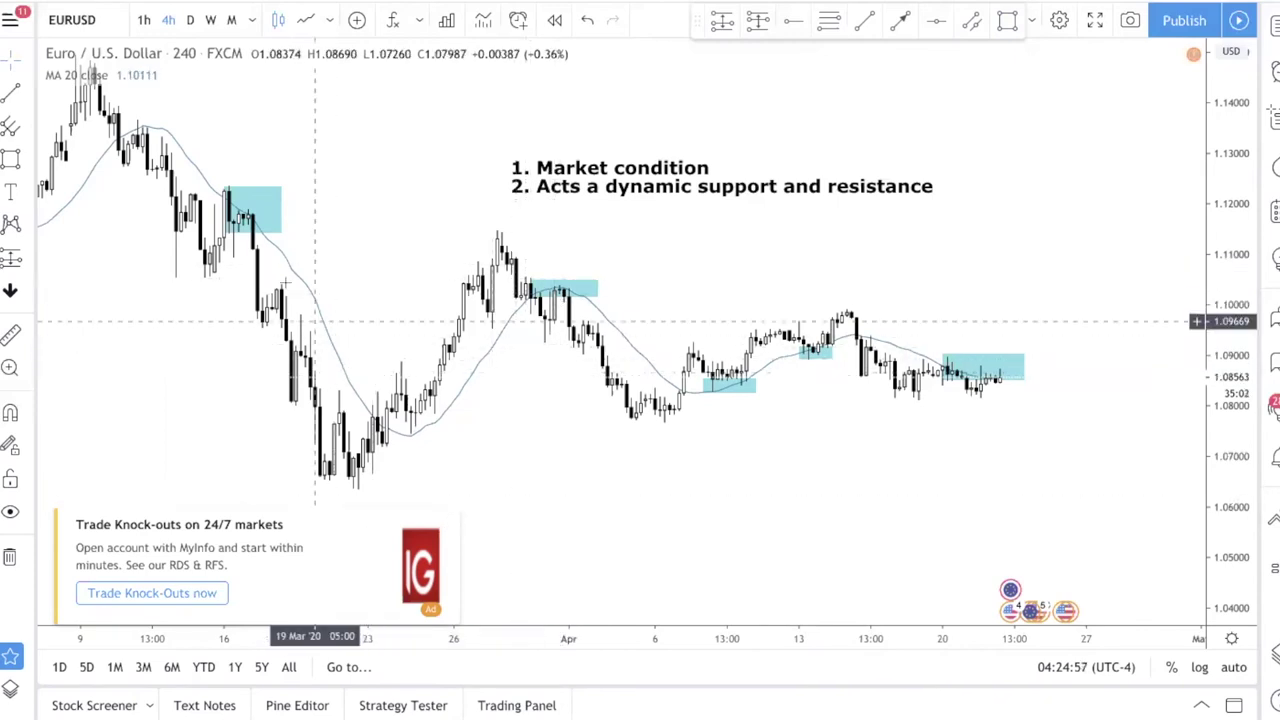
pyautogui.hscroll(-10, 195, 160)
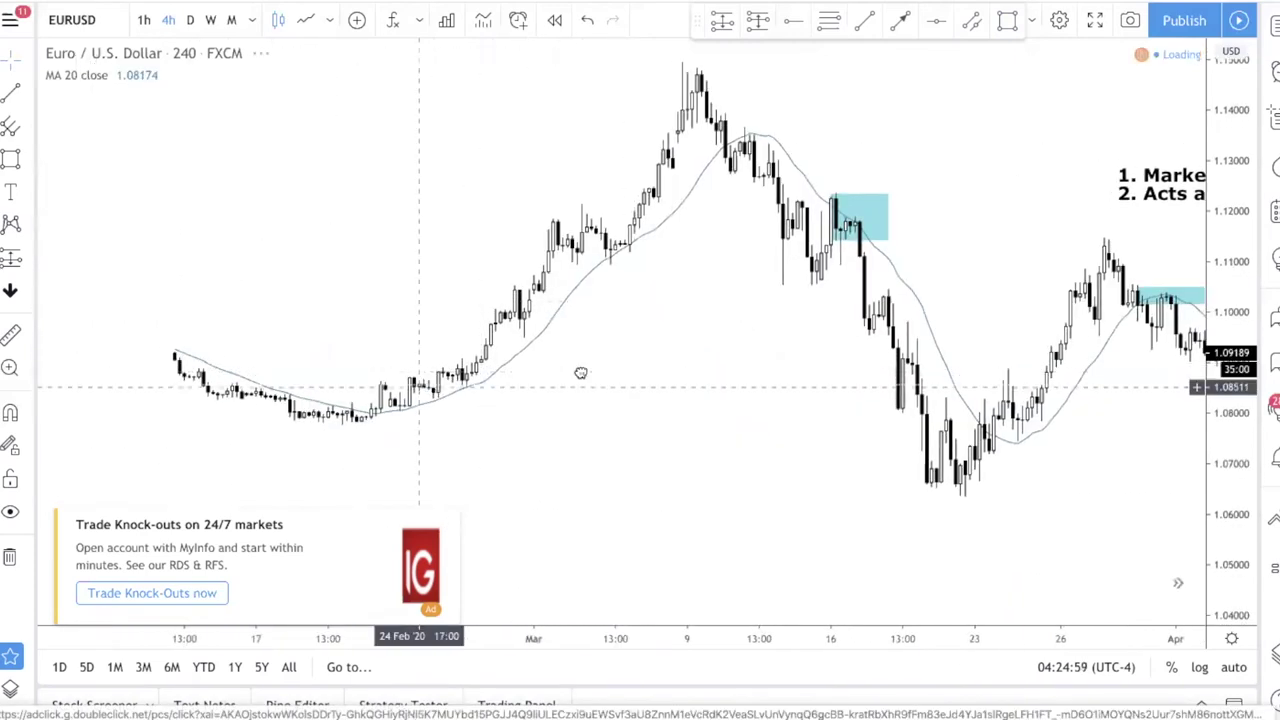
pyautogui.hscroll(-8, 305, 375)
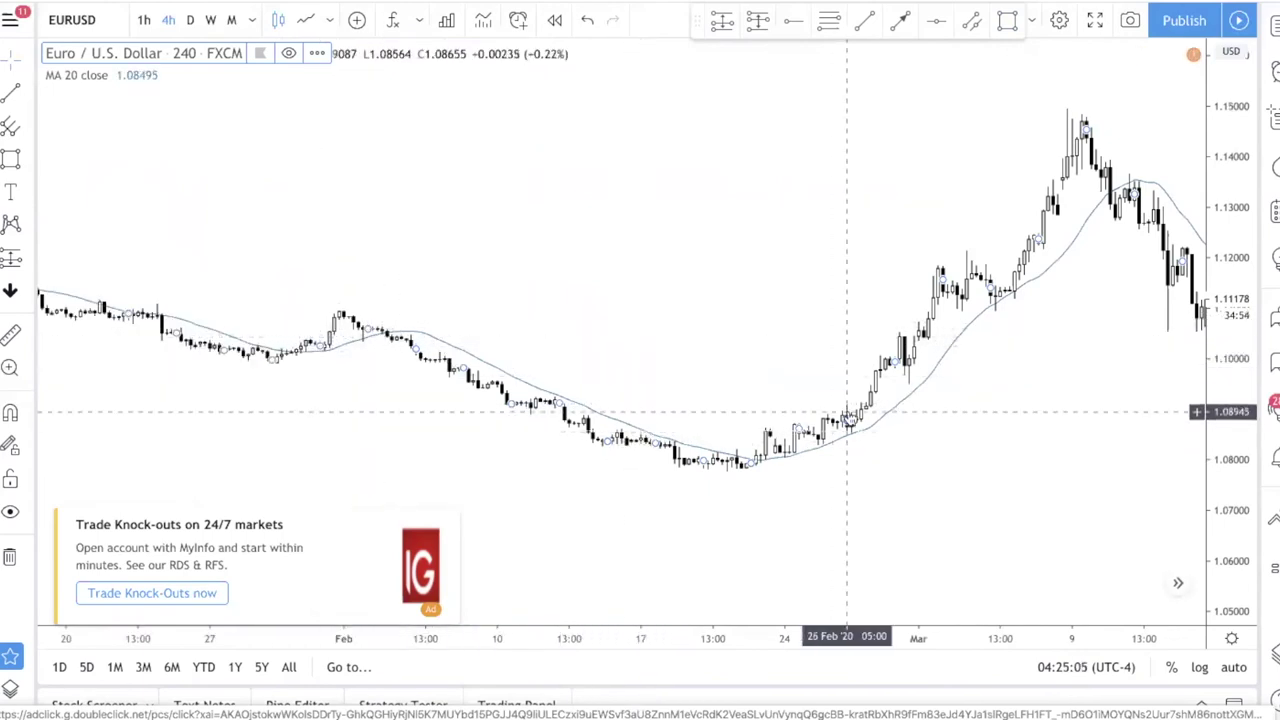
pyautogui.hscroll(10, 692, 408)
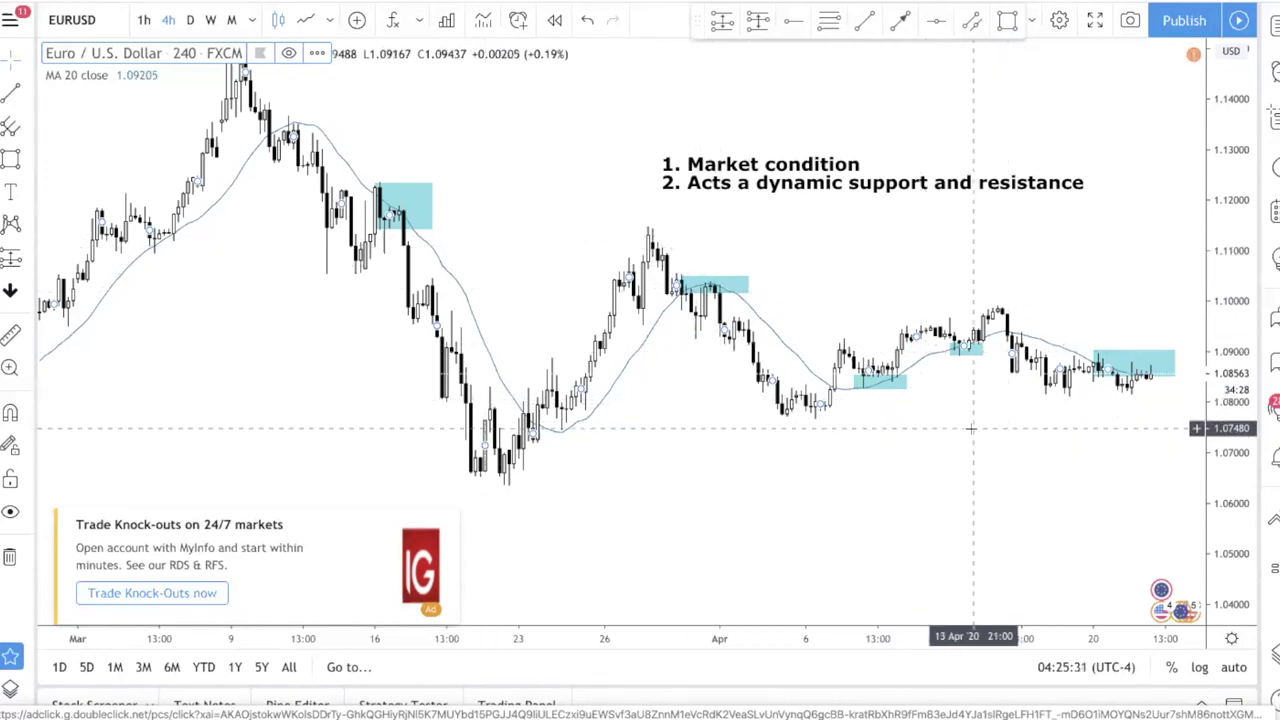
pyautogui.hscroll(3, 940, 421)
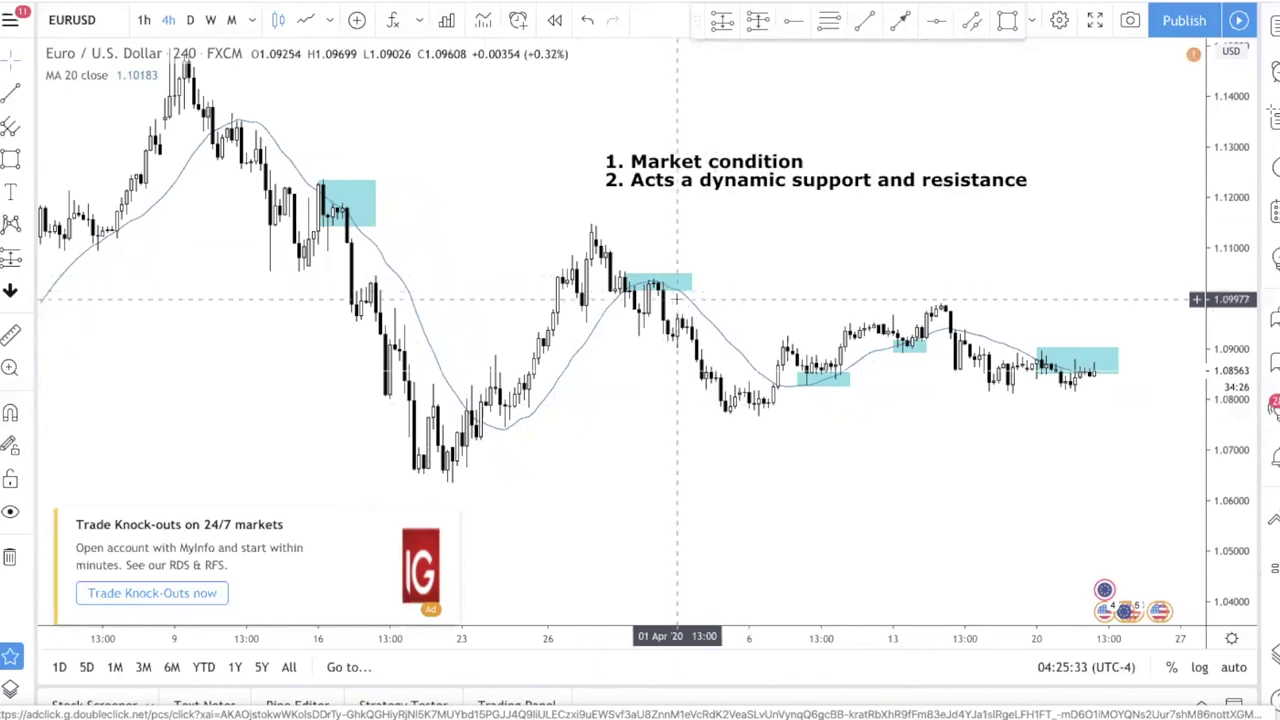